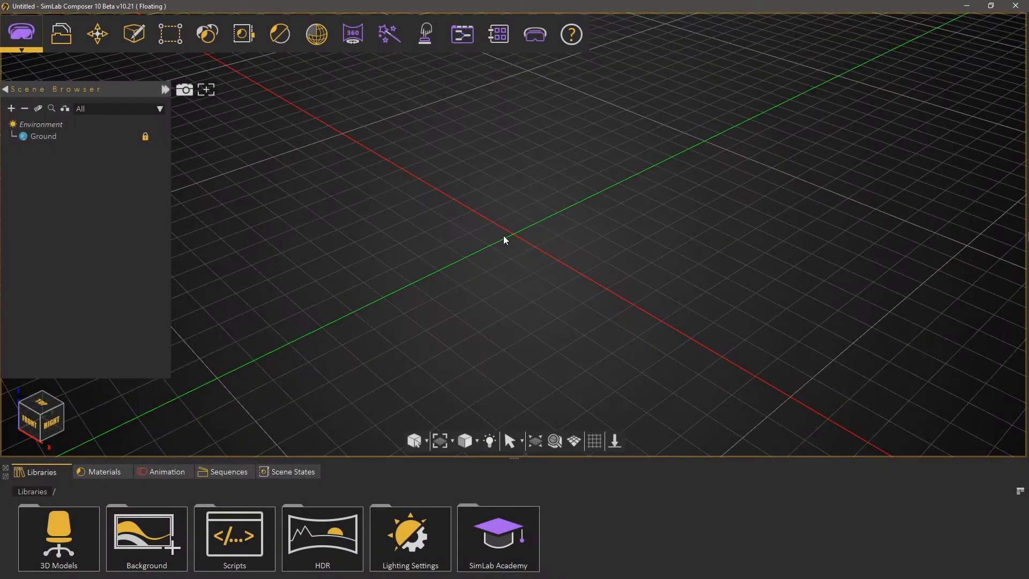
Import the couch model from the SimLab Academy Texture Baking library into the scene and confirm its placement
{"action": "left_click", "coordinate": [493, 528]}
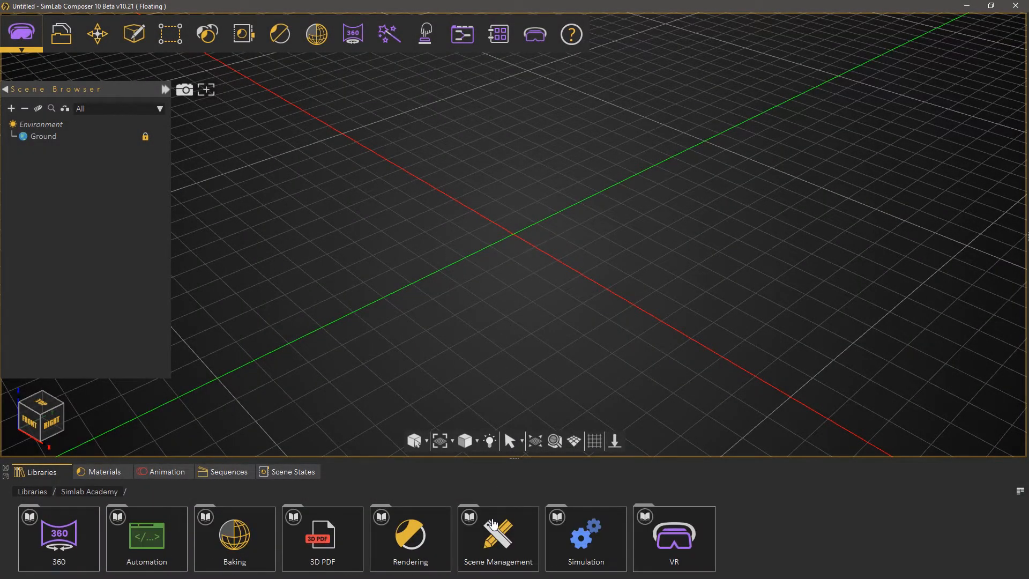
{"action": "double_click", "coordinate": [262, 544]}
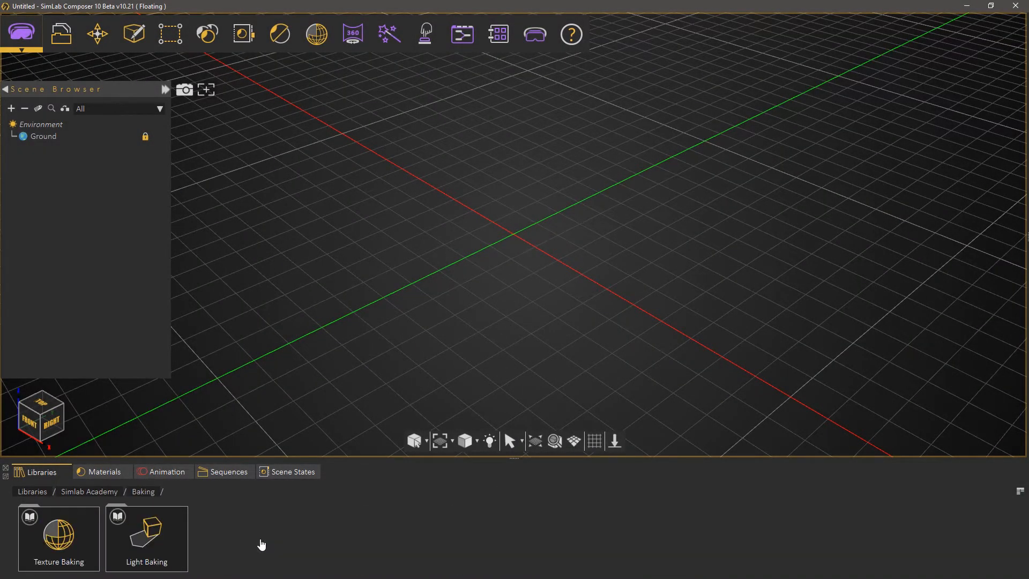
{"action": "double_click", "coordinate": [59, 536]}
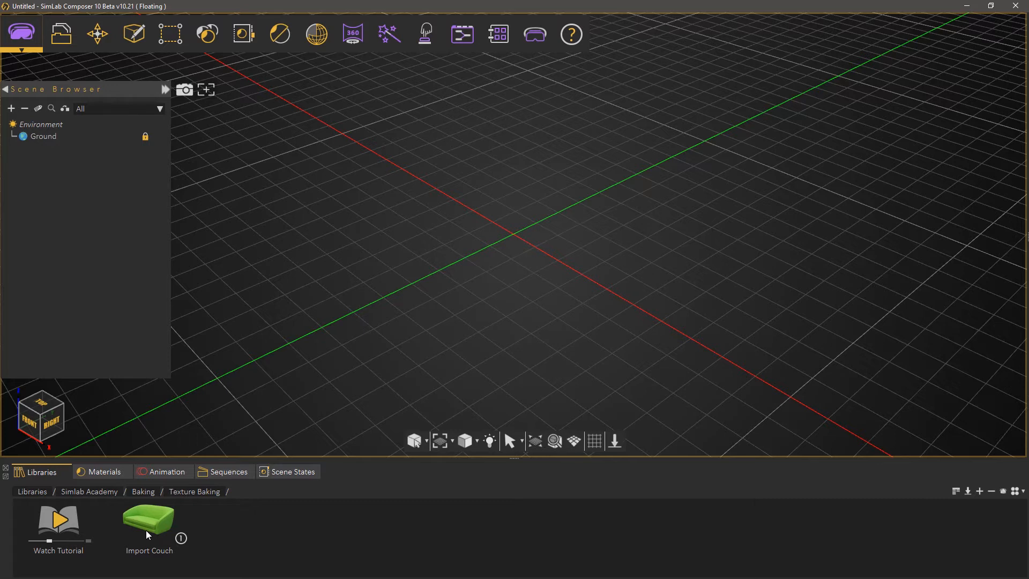
{"action": "left_click_drag", "start_coordinate": [146, 529], "coordinate": [550, 215]}
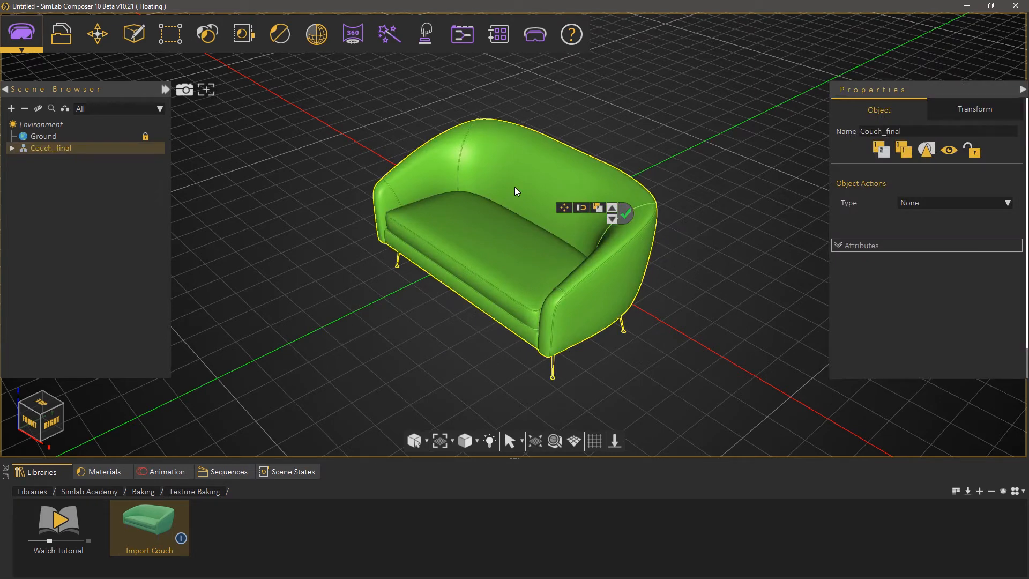
{"action": "left_click", "coordinate": [626, 214]}
Preview the couch under the current lighting with a real-time render and stop the render
{"action": "left_click_drag", "start_coordinate": [492, 257], "coordinate": [522, 227]}
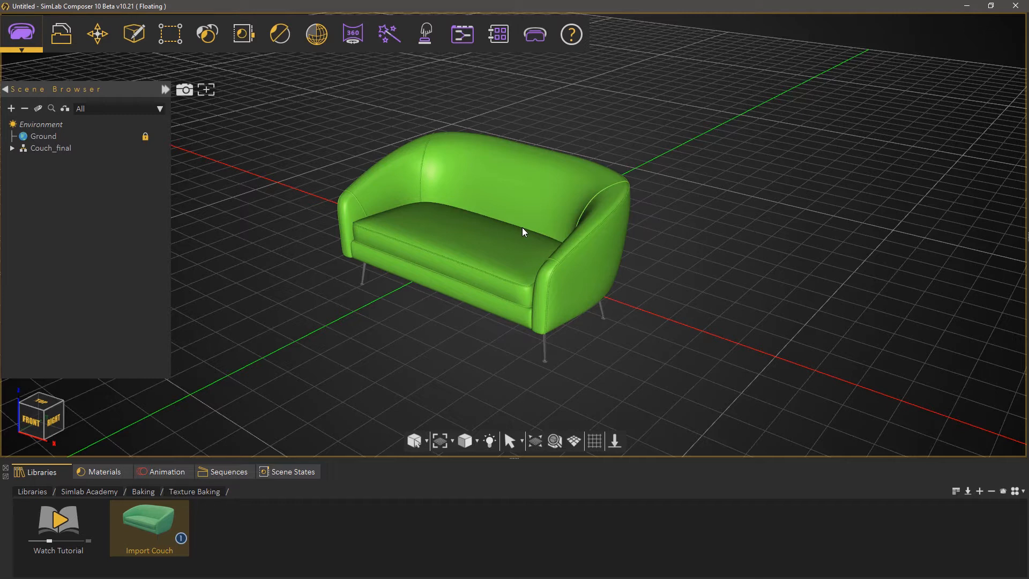
{"action": "left_click", "coordinate": [282, 36]}
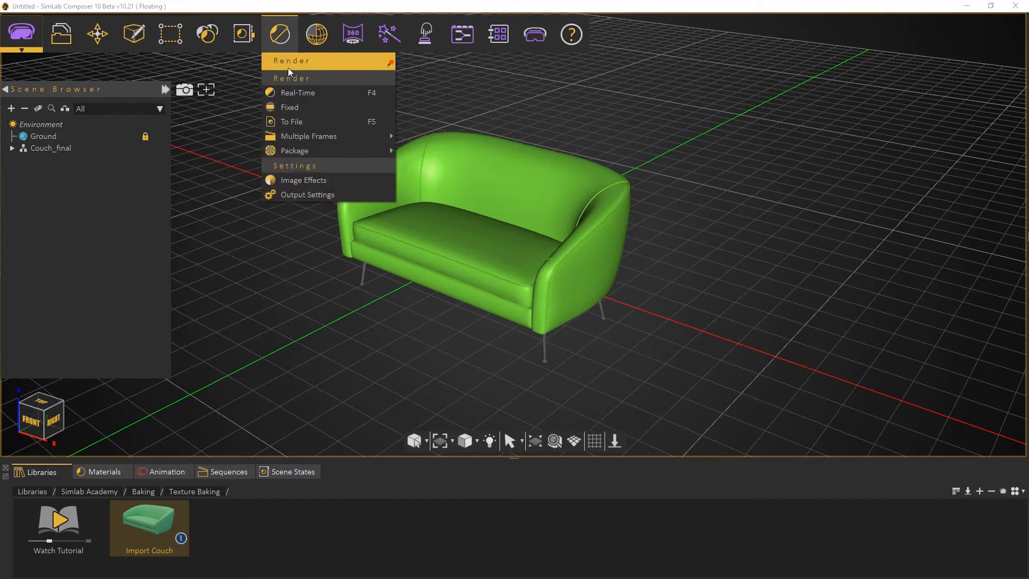
{"action": "left_click", "coordinate": [293, 93]}
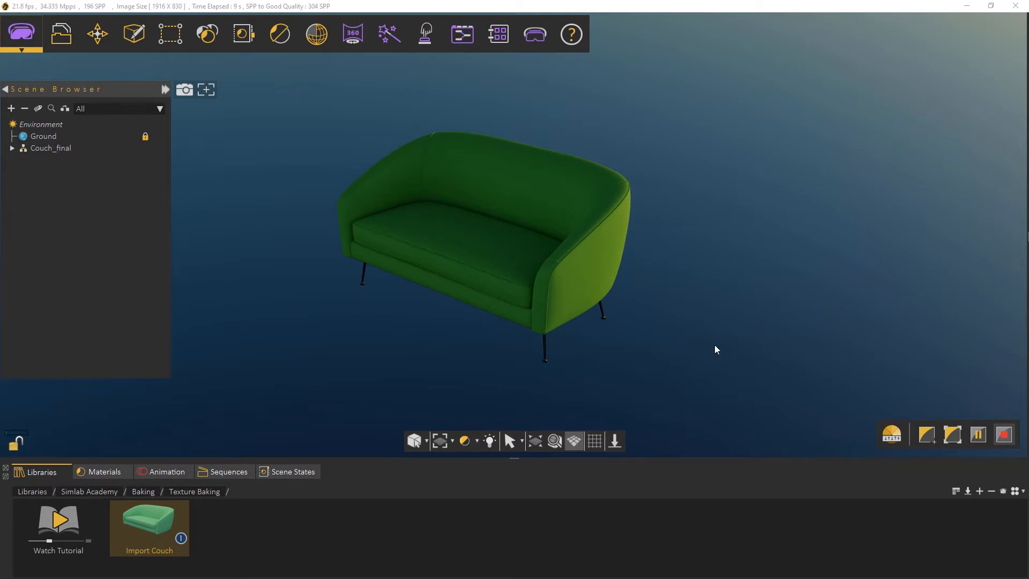
{"action": "left_click", "coordinate": [985, 440]}
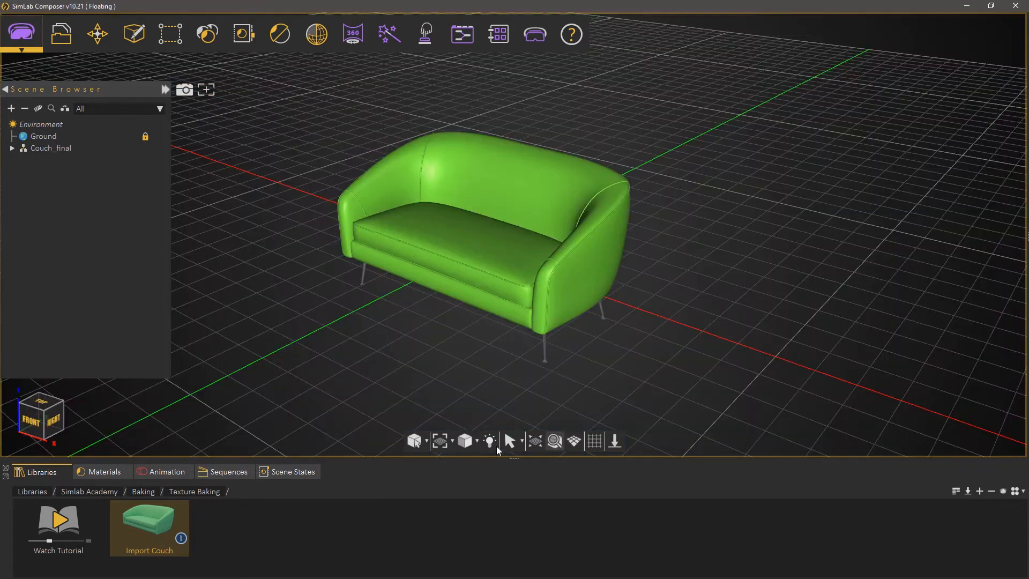
Apply the Default rendering setup from the Lighting Settings library to the scene
{"action": "left_click", "coordinate": [38, 493]}
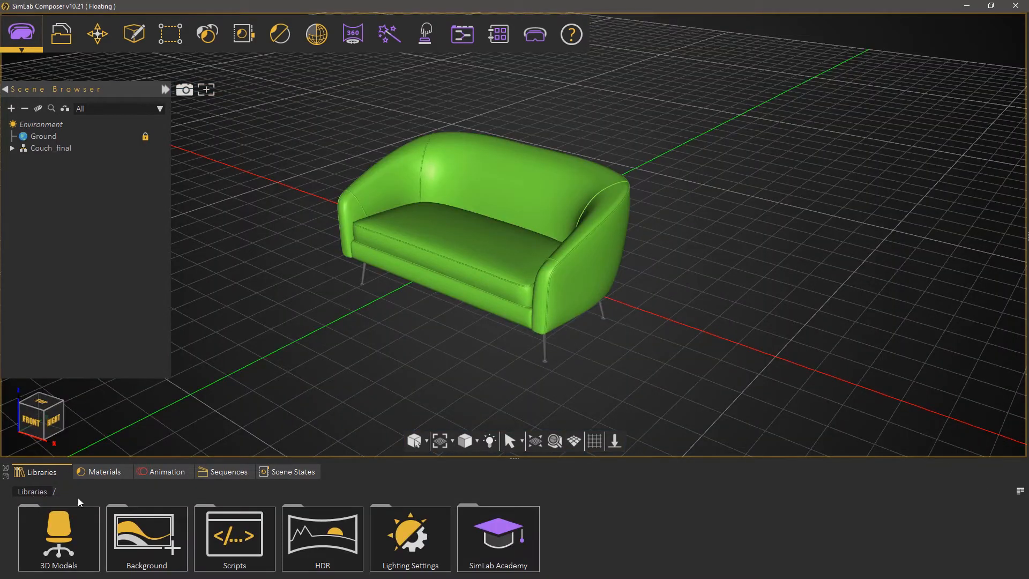
{"action": "left_click", "coordinate": [406, 529]}
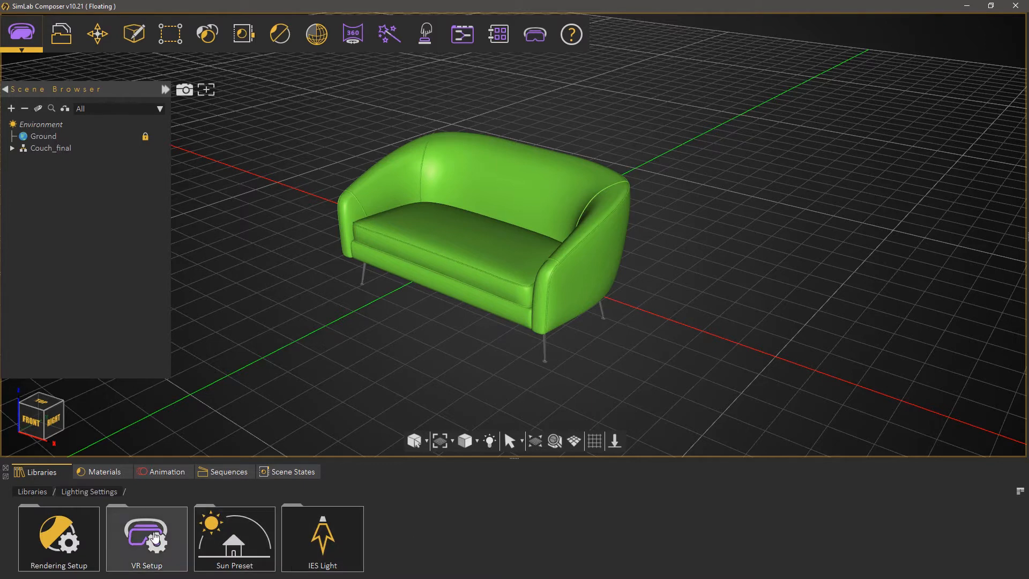
{"action": "double_click", "coordinate": [74, 536]}
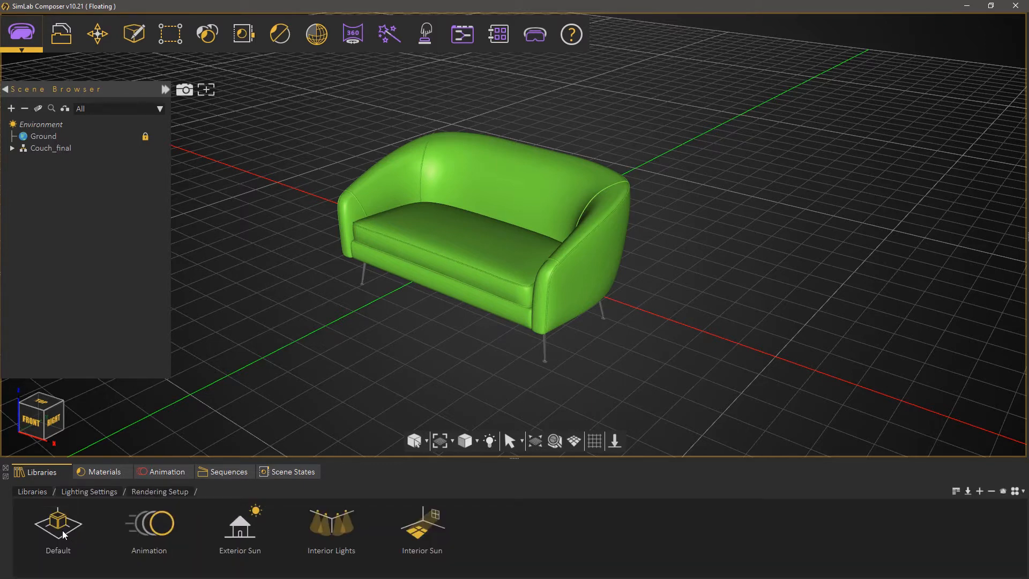
{"action": "left_click_drag", "start_coordinate": [63, 529], "coordinate": [285, 276]}
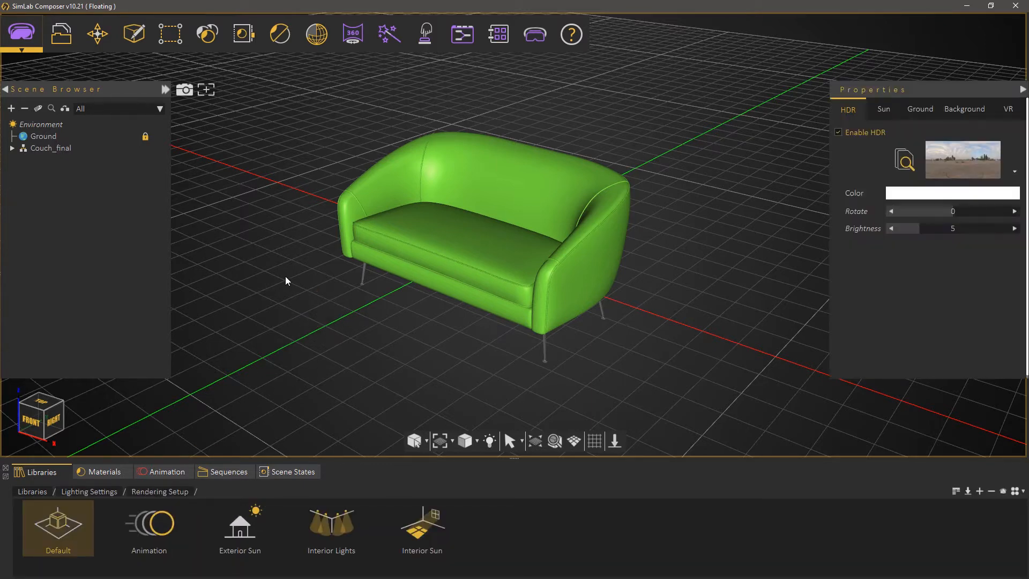
Start real-time rendering of the couch with the Default lighting setup
{"action": "middle_click_drag", "start_coordinate": [286, 277], "coordinate": [307, 275]}
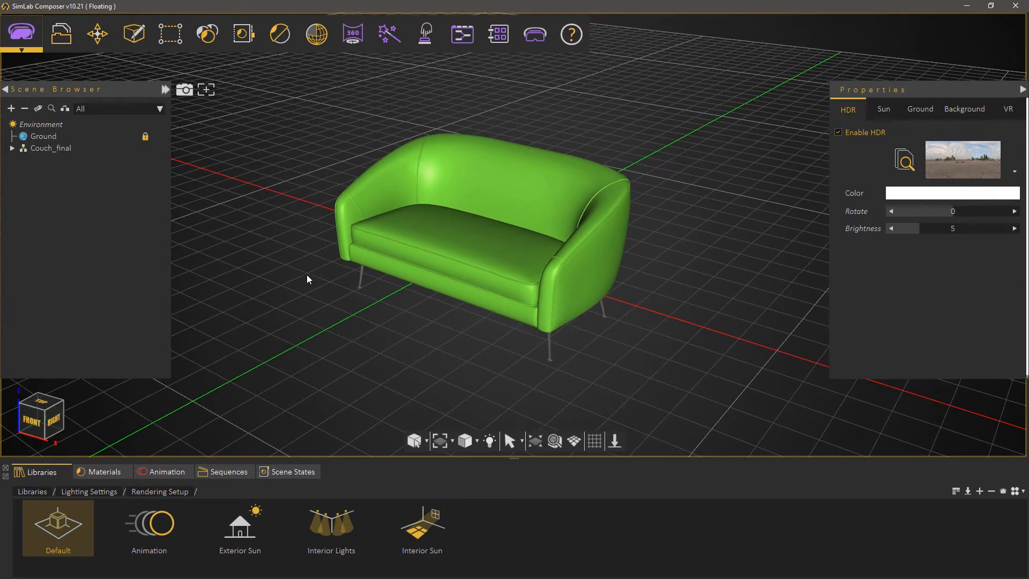
{"action": "mouse_move", "coordinate": [280, 38]}
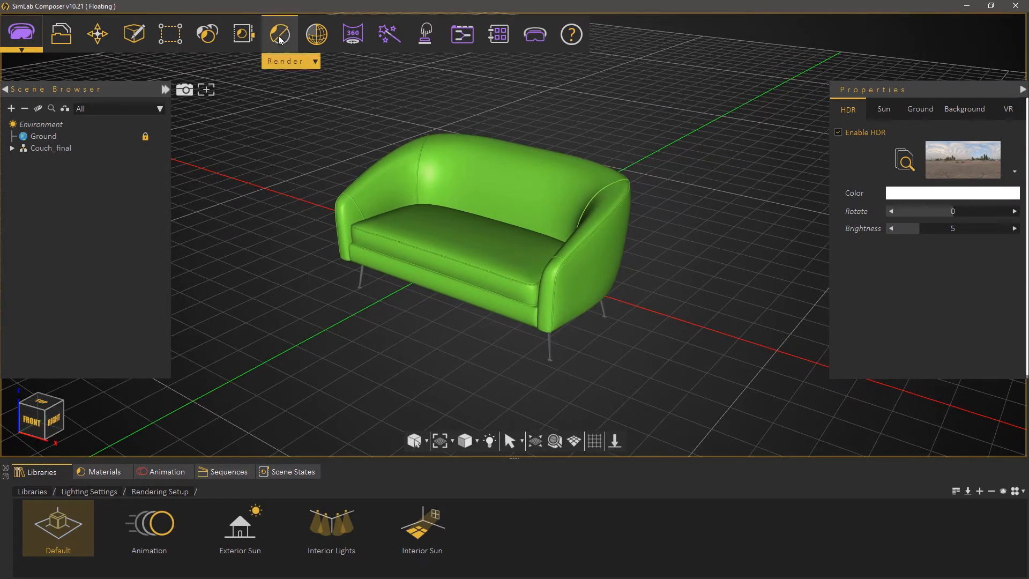
{"action": "left_click", "coordinate": [297, 94]}
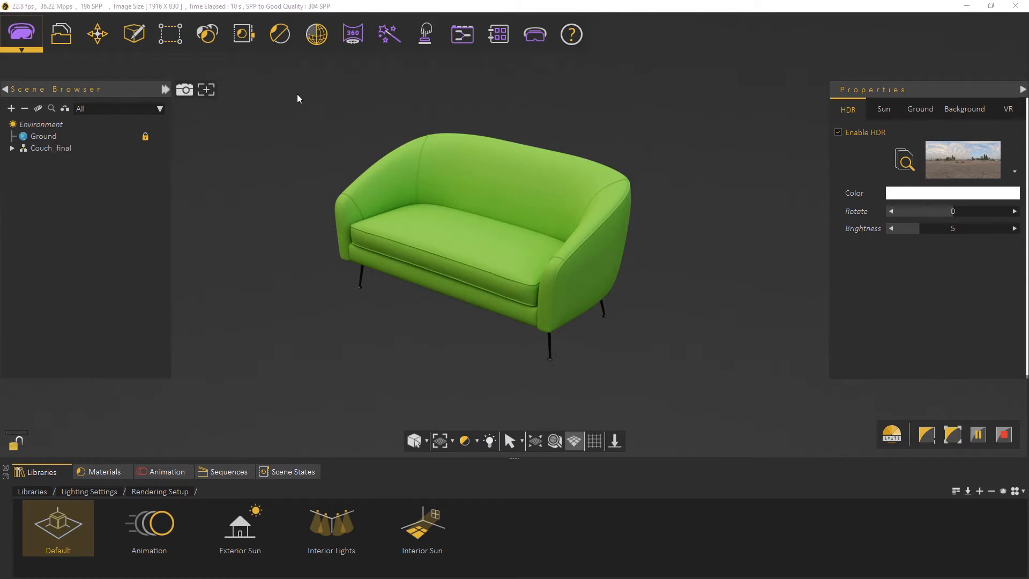
Try the orange-and-green plaid and the red fabric from the Pattern fabric materials on the couch
{"action": "left_click", "coordinate": [118, 471]}
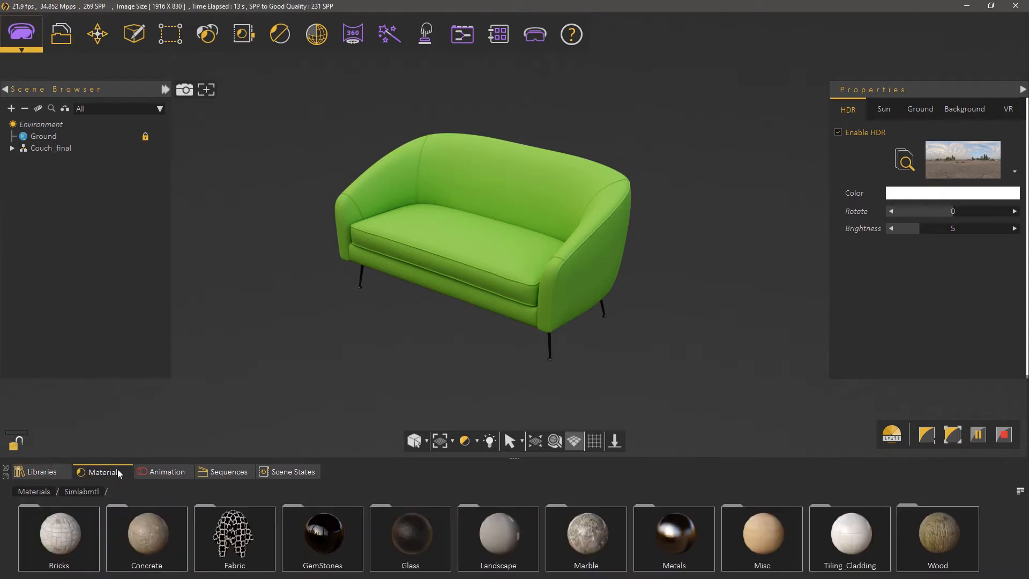
{"action": "double_click", "coordinate": [227, 532]}
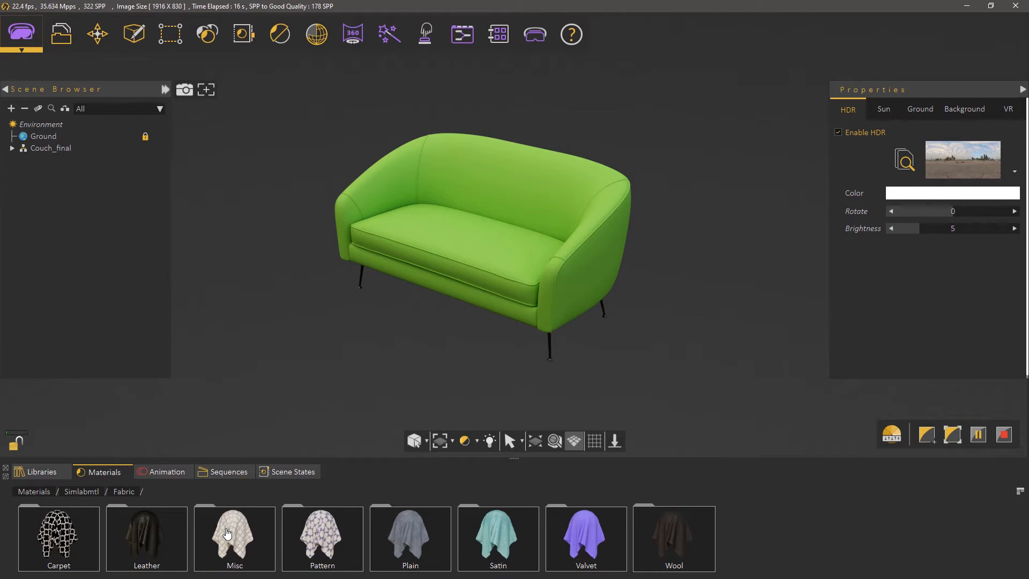
{"action": "double_click", "coordinate": [310, 532]}
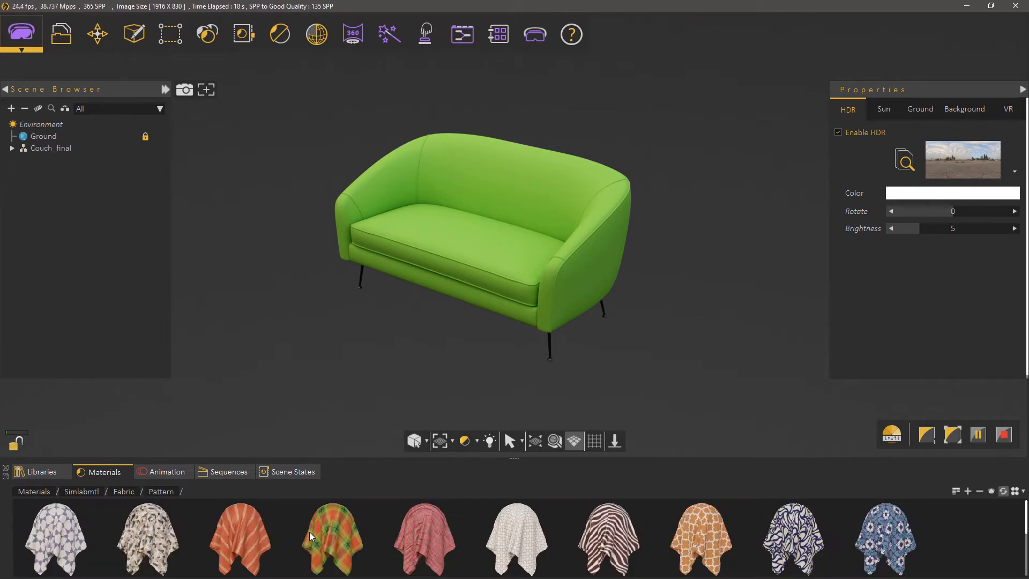
{"action": "left_click_drag", "start_coordinate": [309, 532], "coordinate": [492, 221]}
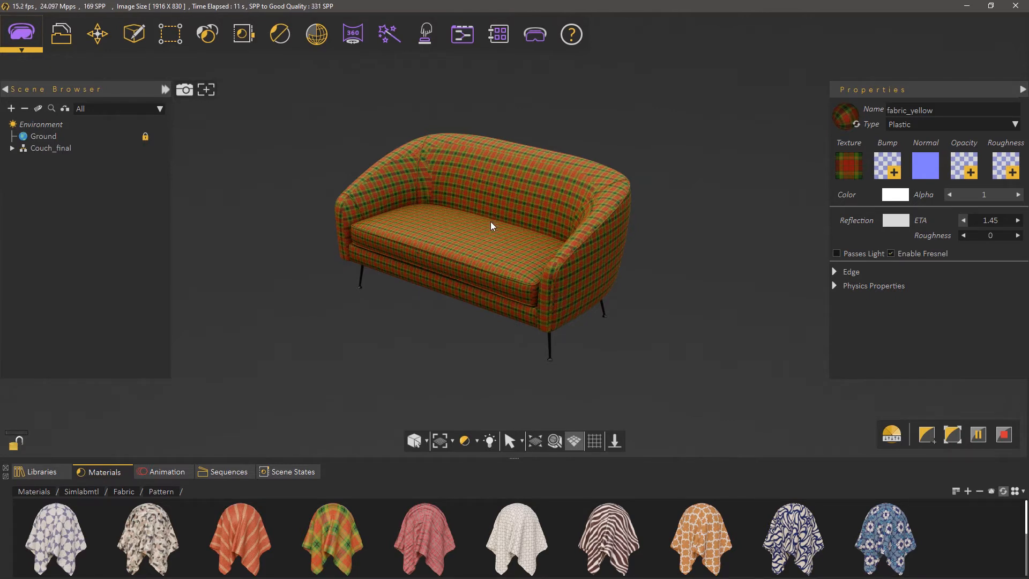
{"action": "left_click_drag", "start_coordinate": [420, 523], "coordinate": [461, 252]}
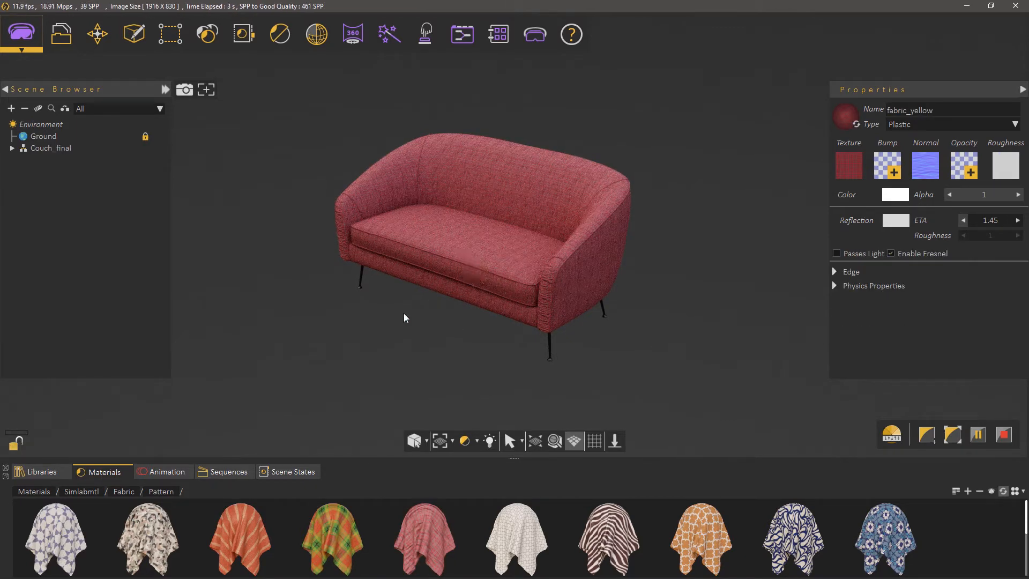
Apply the yellow fabric from the Plain fabric materials to the couch, check it up close and stop the real-time render
{"action": "left_click", "coordinate": [123, 492]}
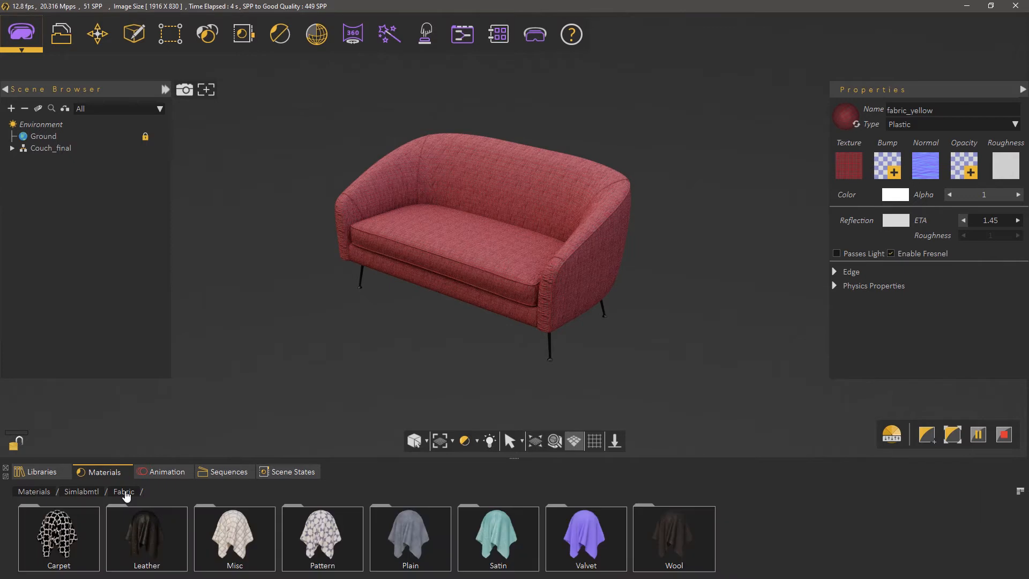
{"action": "left_click", "coordinate": [408, 541]}
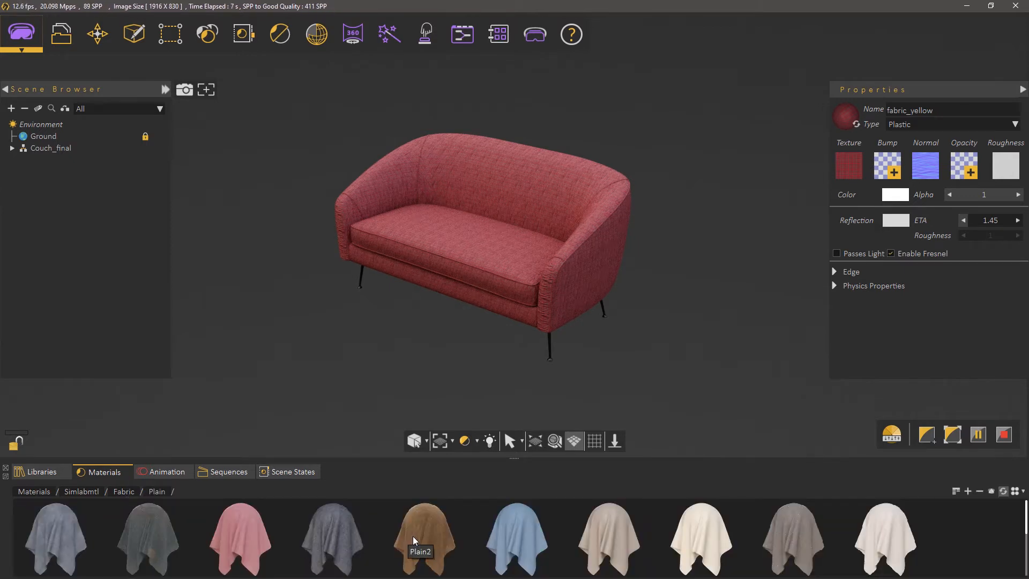
{"action": "left_click_drag", "start_coordinate": [247, 536], "coordinate": [456, 248]}
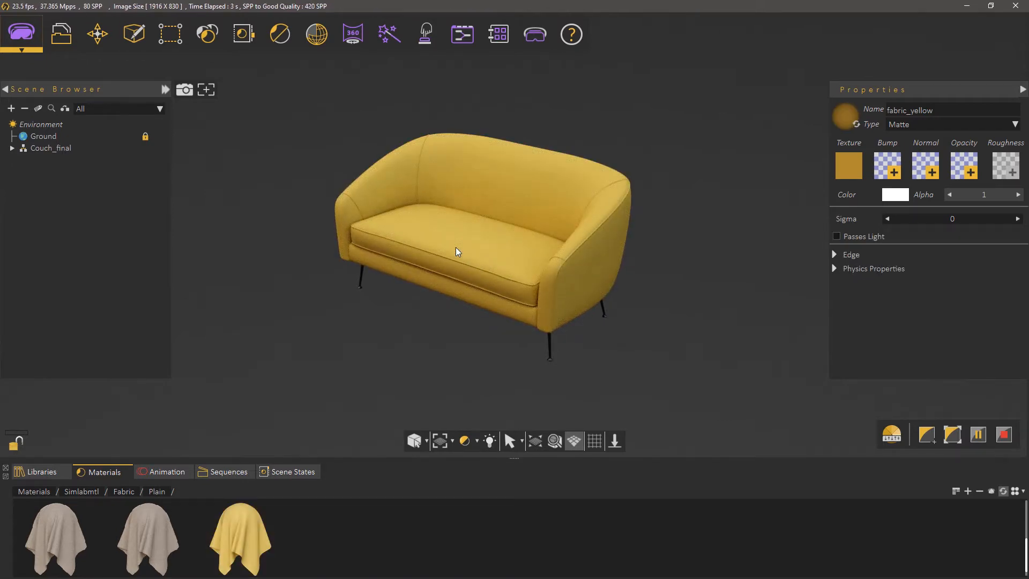
{"action": "scroll", "coordinate": [445, 264], "scroll_direction": "up", "scroll_amount": 5}
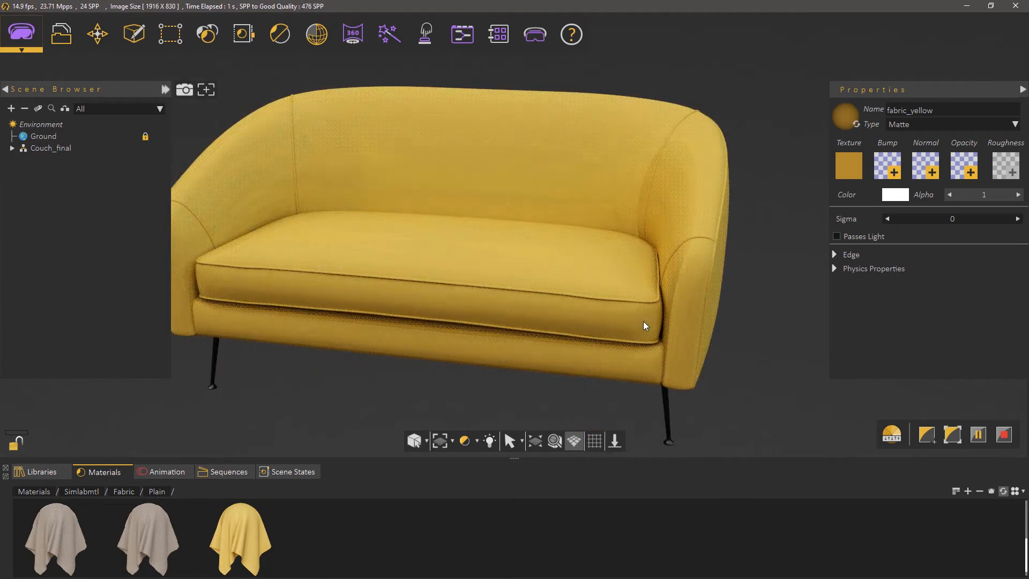
{"action": "scroll", "coordinate": [643, 301], "scroll_direction": "down", "scroll_amount": 3}
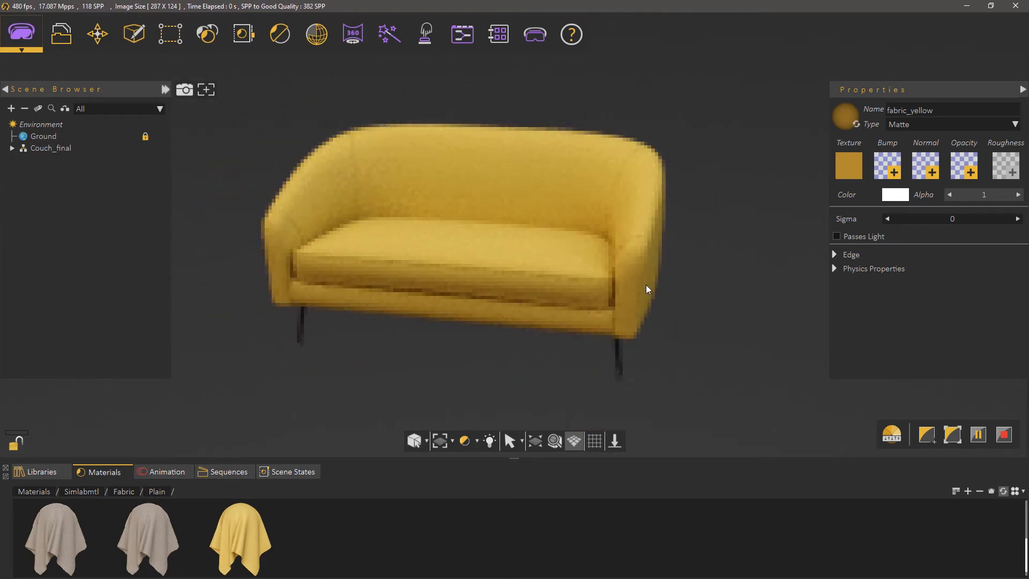
{"action": "left_click_drag", "start_coordinate": [646, 285], "coordinate": [596, 292]}
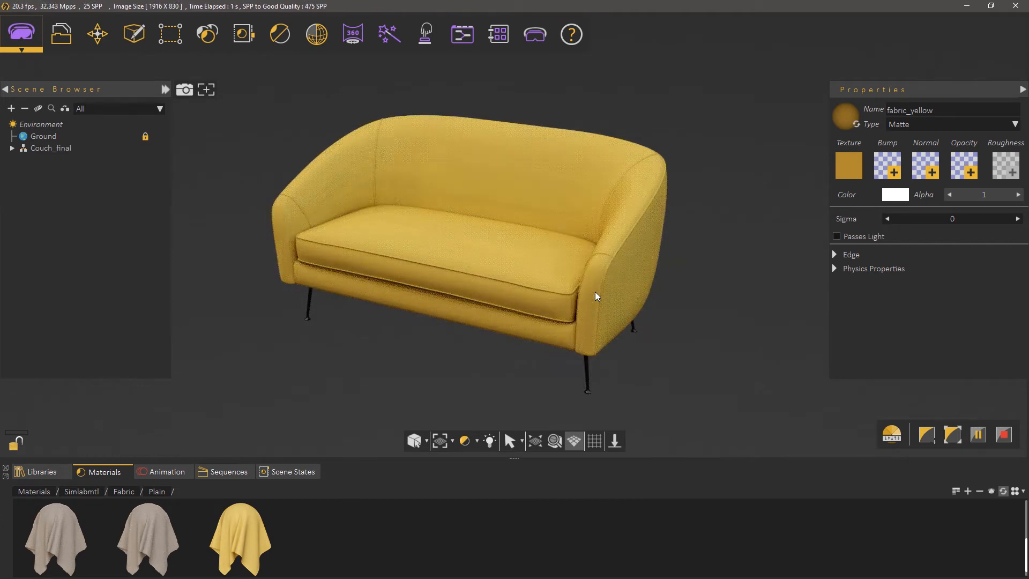
{"action": "left_click", "coordinate": [1006, 436]}
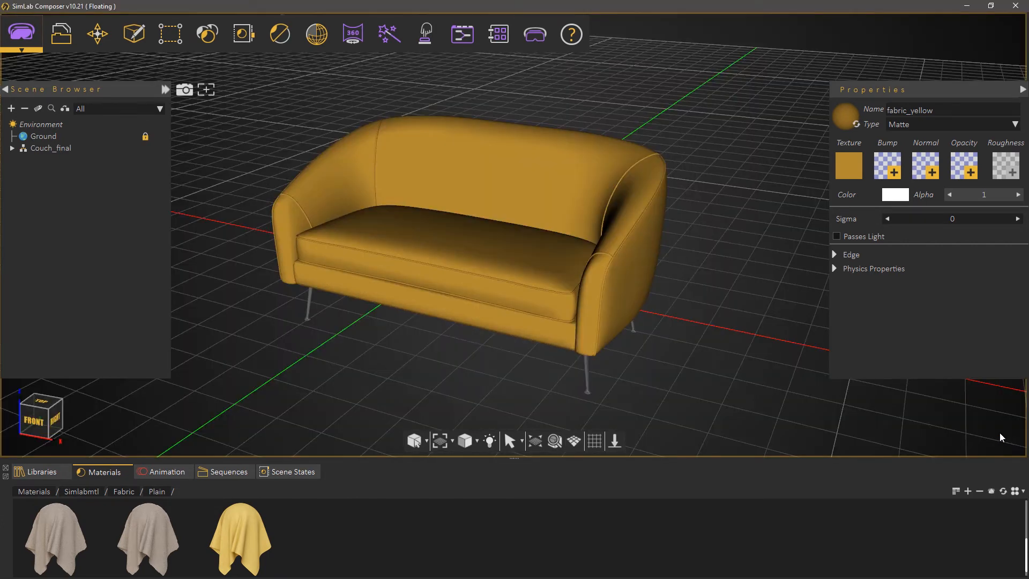
Select the whole Couch group, including its legs, and open the baking settings for it
{"action": "left_click", "coordinate": [473, 248]}
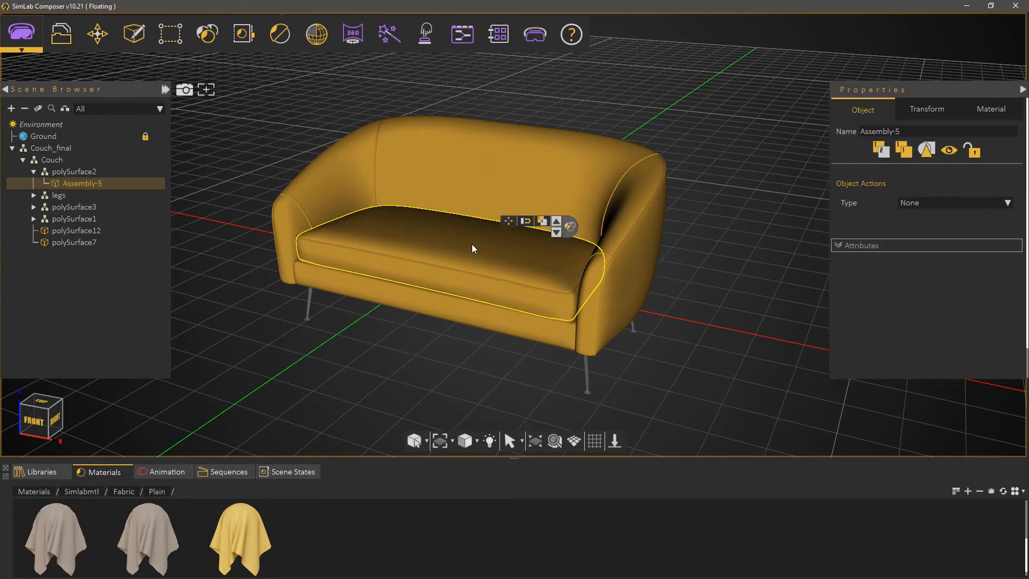
{"action": "left_click", "coordinate": [556, 221]}
{"action": "left_click", "coordinate": [556, 221]}
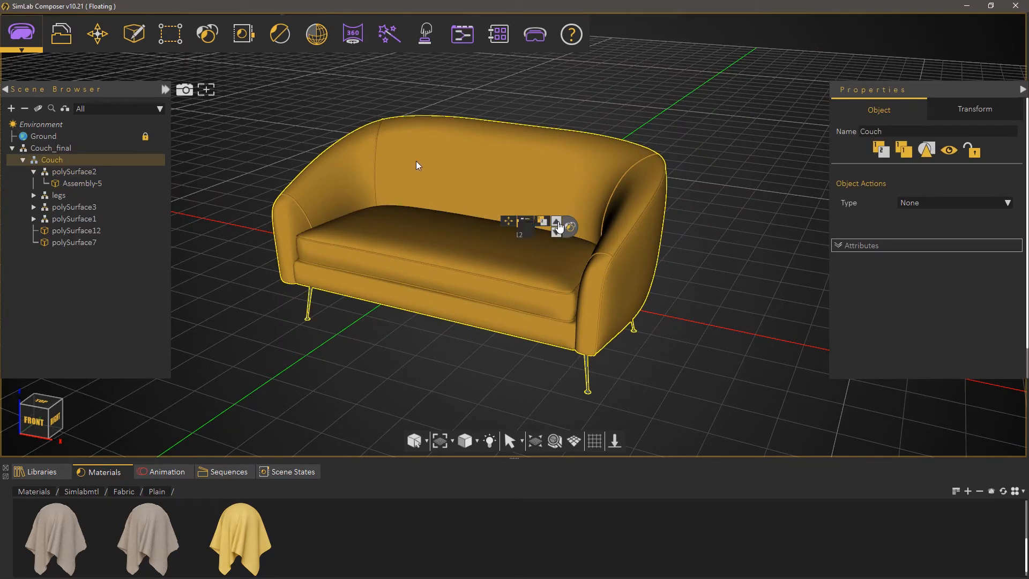
{"action": "left_click", "coordinate": [319, 46]}
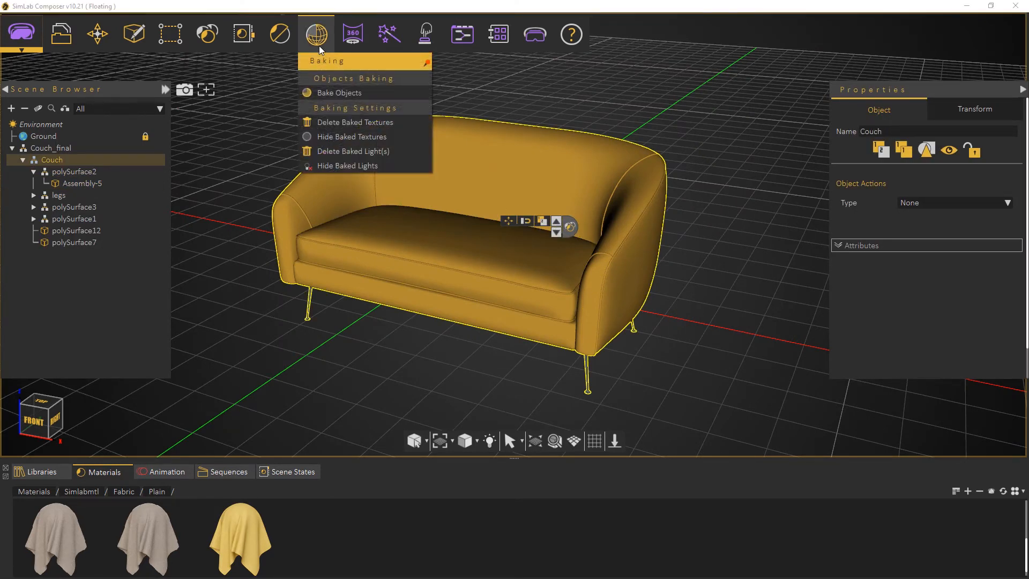
{"action": "left_click", "coordinate": [336, 93]}
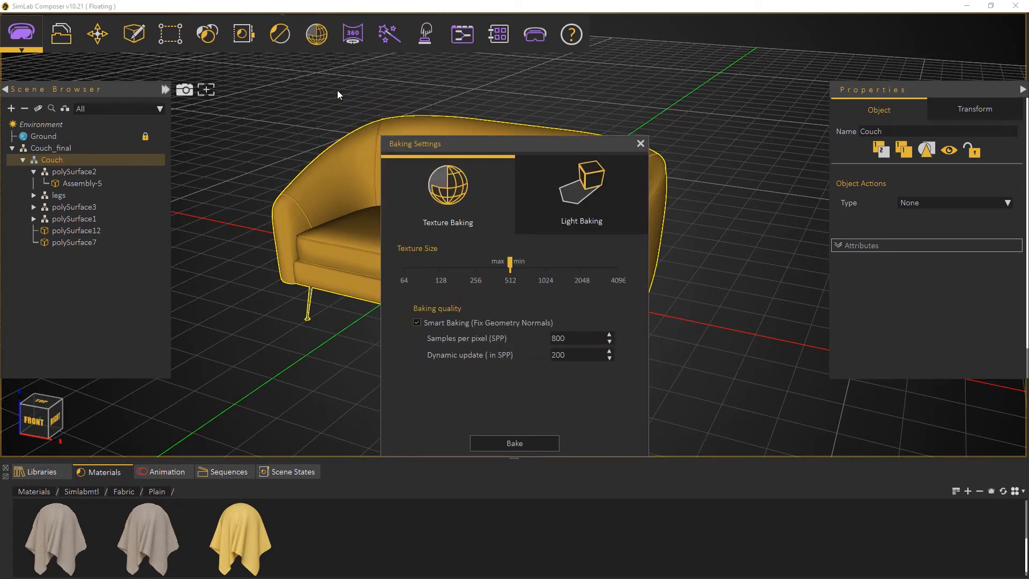
Set the texture baking size range to a minimum of 1024 and a maximum of 2048
{"action": "left_click_drag", "start_coordinate": [439, 137], "coordinate": [445, 91]}
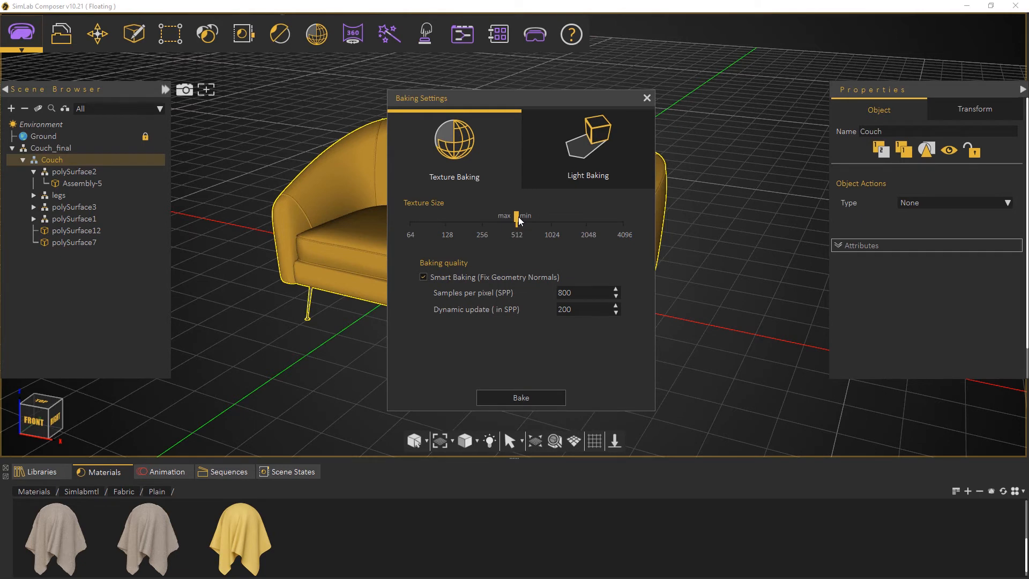
{"action": "left_click_drag", "start_coordinate": [518, 220], "coordinate": [589, 221]}
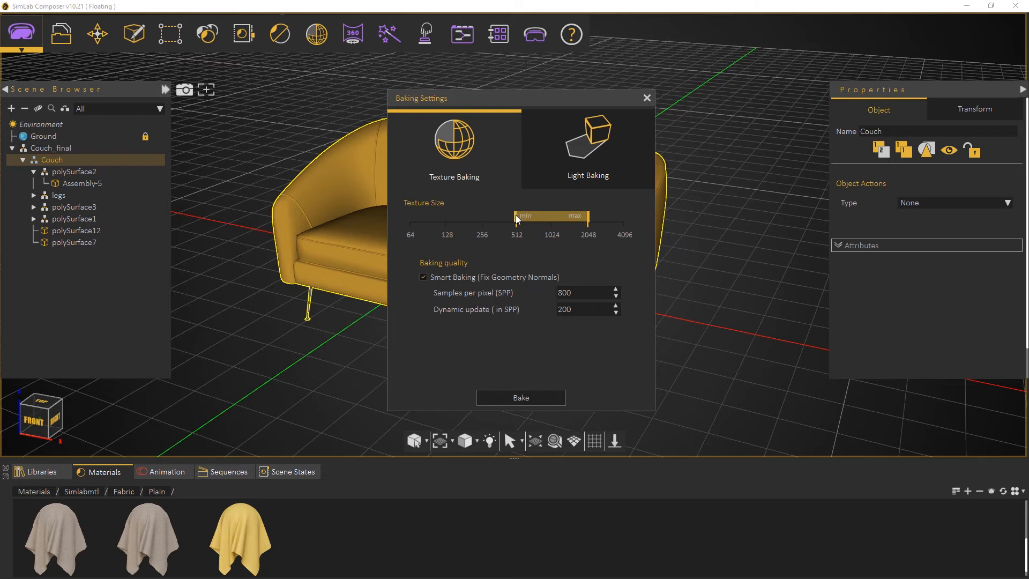
{"action": "left_click_drag", "start_coordinate": [534, 219], "coordinate": [547, 222]}
Set the baking quality to 400 samples per pixel with a dynamic update of 100 SPP
{"action": "left_click_drag", "start_coordinate": [588, 292], "coordinate": [552, 292]}
{"action": "type", "text": "400"}
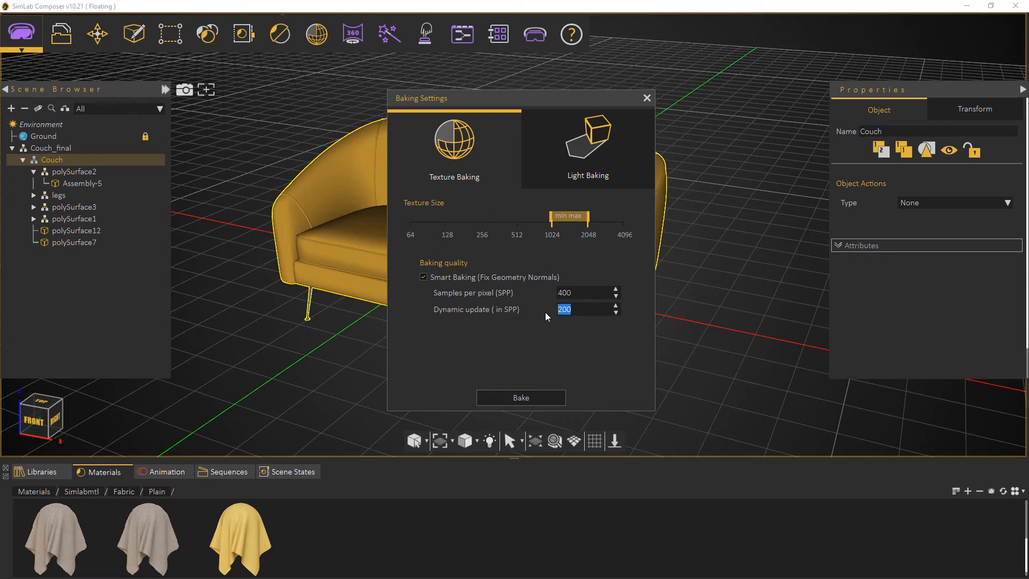
{"action": "type", "text": "100"}
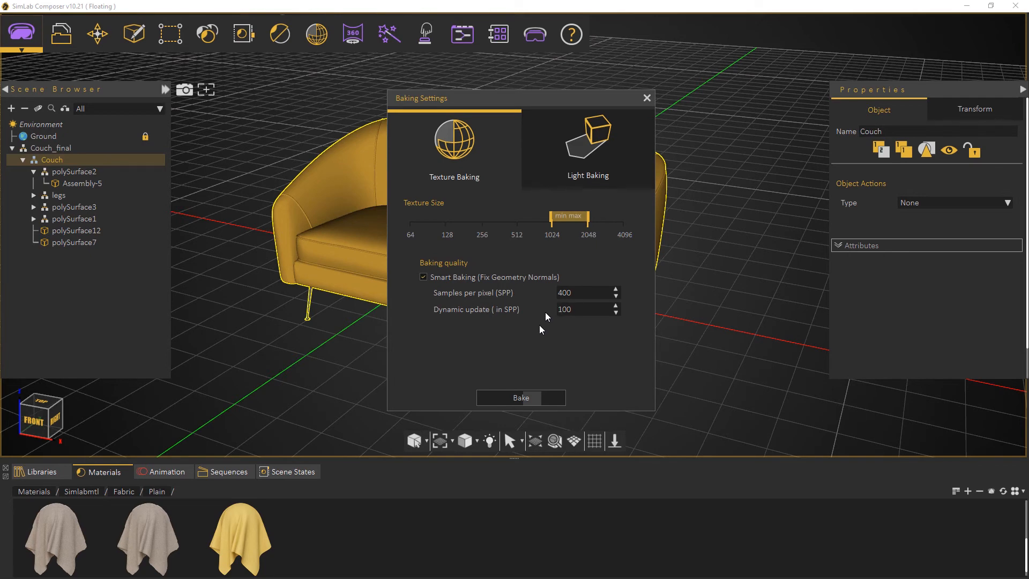
Bake the couch's textures with the current settings, inspect the baked result from another angle and close the baking settings
{"action": "left_click", "coordinate": [524, 395]}
{"action": "left_click_drag", "start_coordinate": [574, 98], "coordinate": [261, 104]}
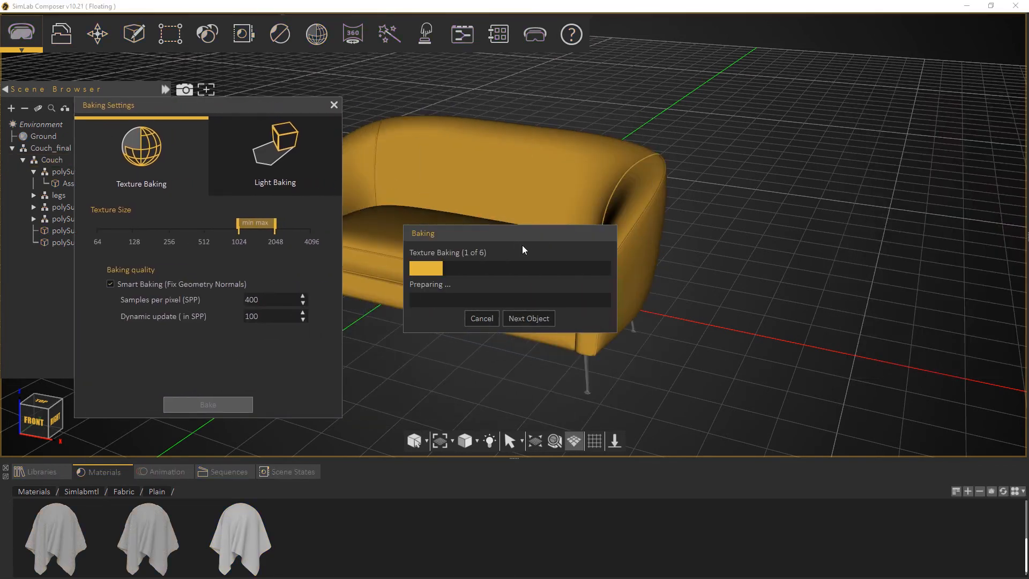
{"action": "left_click_drag", "start_coordinate": [545, 233], "coordinate": [891, 121]}
{"action": "left_click_drag", "start_coordinate": [302, 110], "coordinate": [227, 98]}
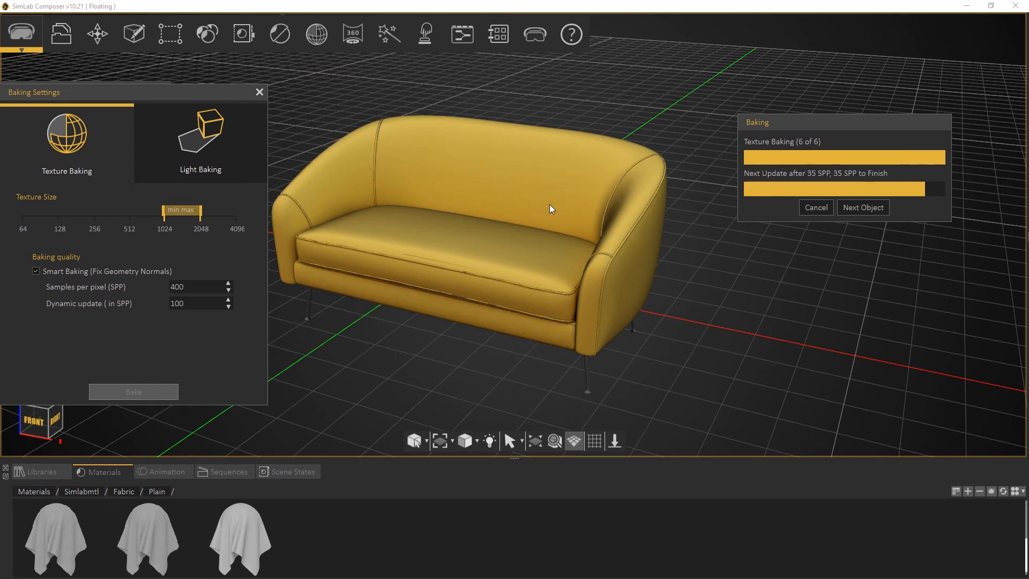
{"action": "left_click_drag", "start_coordinate": [609, 202], "coordinate": [307, 122]}
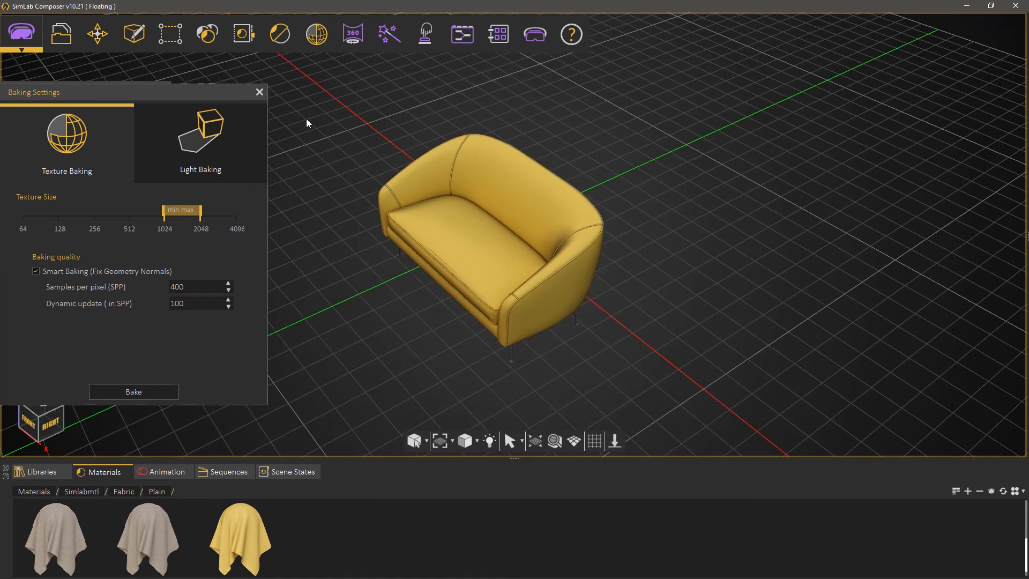
{"action": "left_click", "coordinate": [259, 92]}
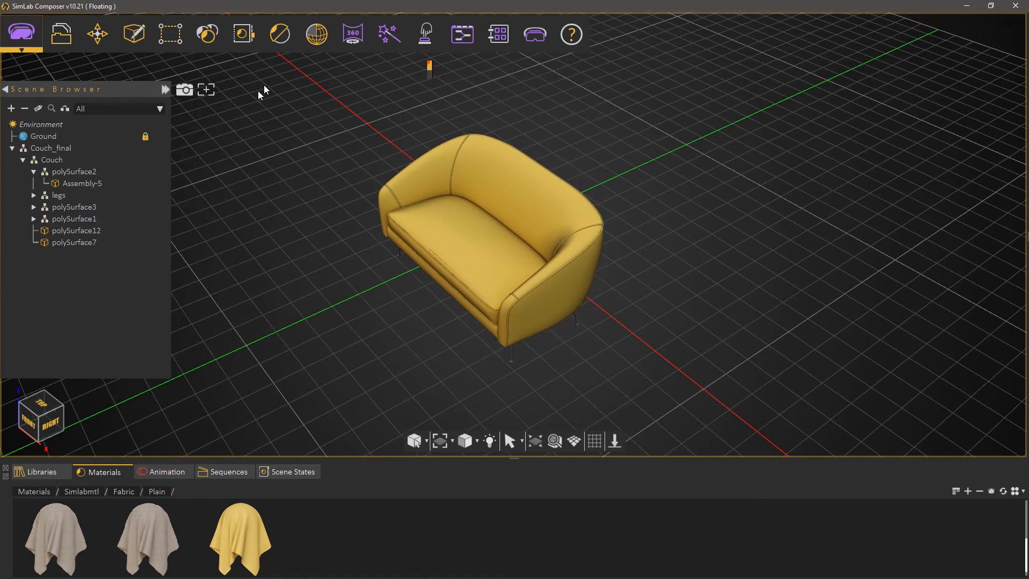
Keep the baking commands open beside the couch, then hide and show the baked textures to compare both looks
{"action": "left_click", "coordinate": [315, 34]}
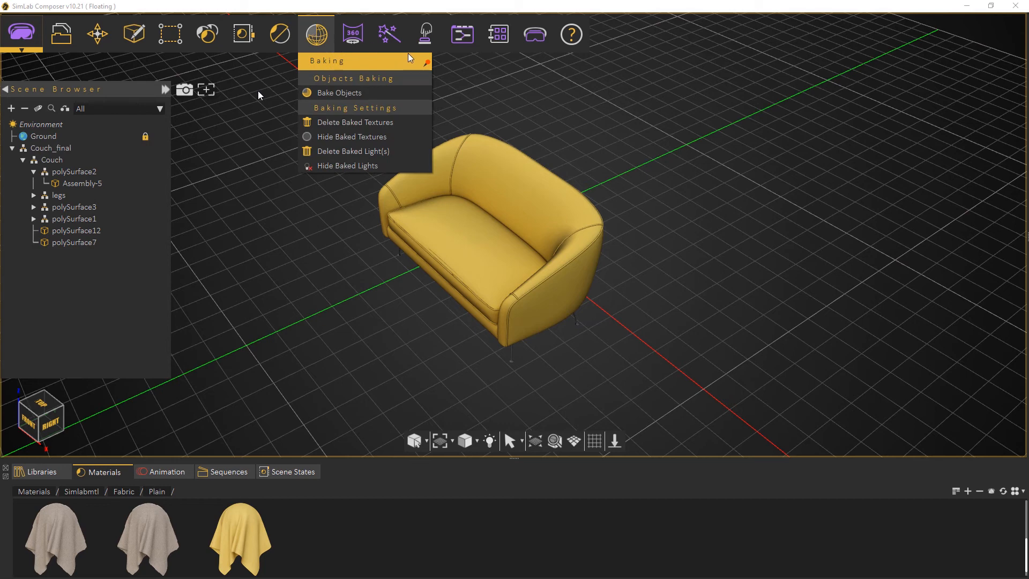
{"action": "left_click", "coordinate": [426, 63]}
{"action": "left_click_drag", "start_coordinate": [353, 70], "coordinate": [268, 105]}
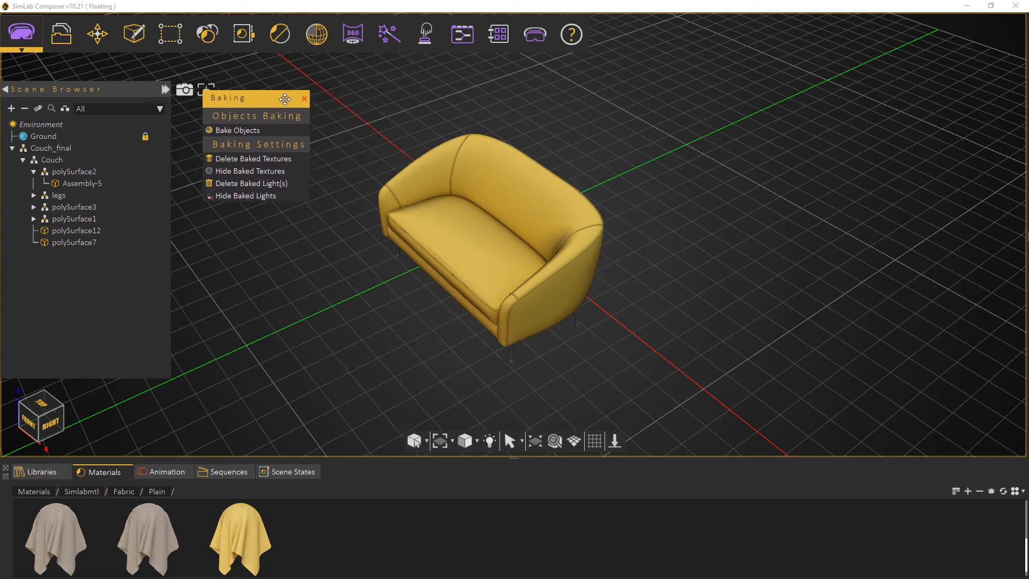
{"action": "left_click", "coordinate": [249, 172]}
{"action": "left_click_drag", "start_coordinate": [661, 172], "coordinate": [719, 246]}
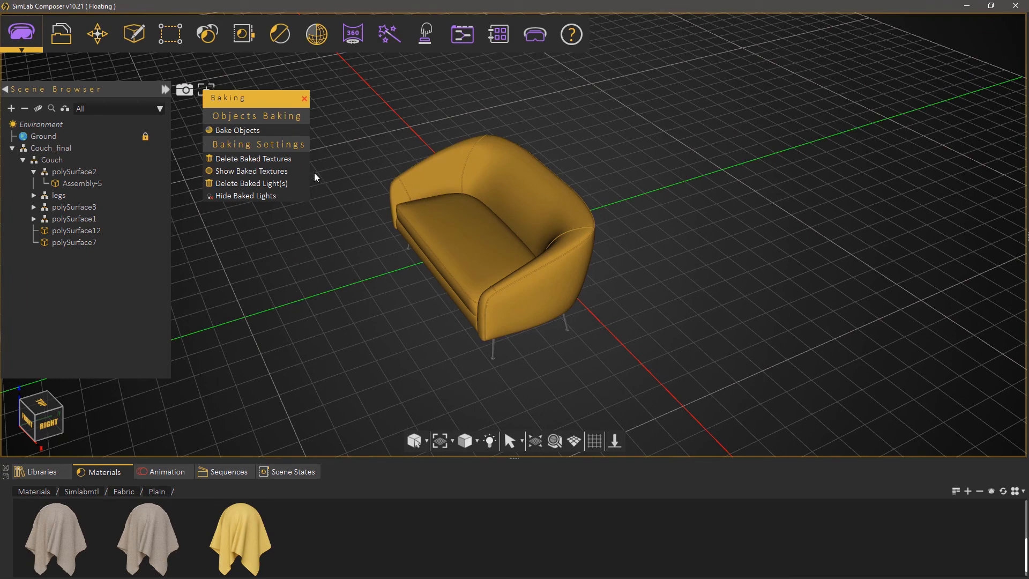
{"action": "left_click", "coordinate": [286, 171]}
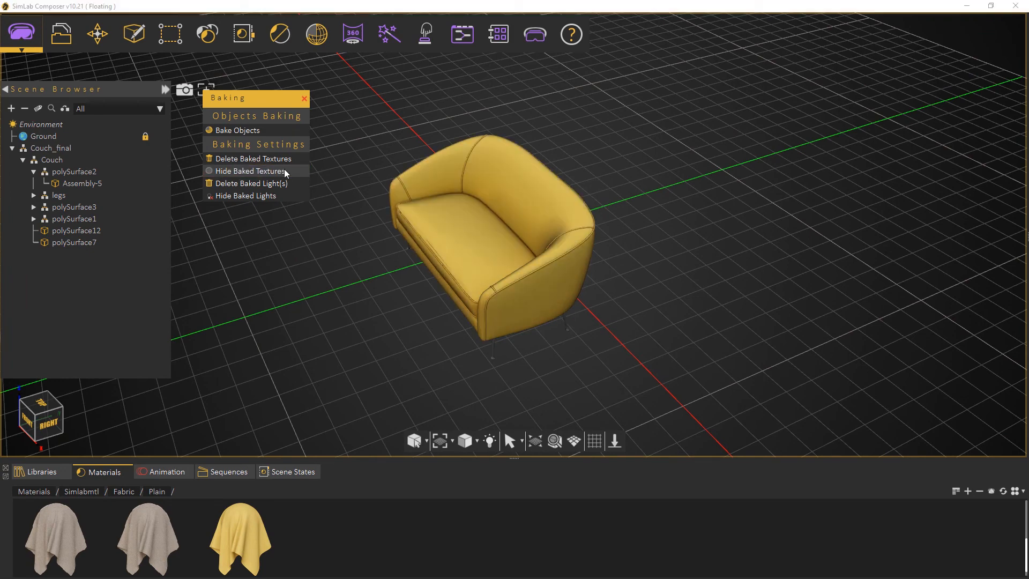
{"action": "left_click_drag", "start_coordinate": [651, 155], "coordinate": [647, 193]}
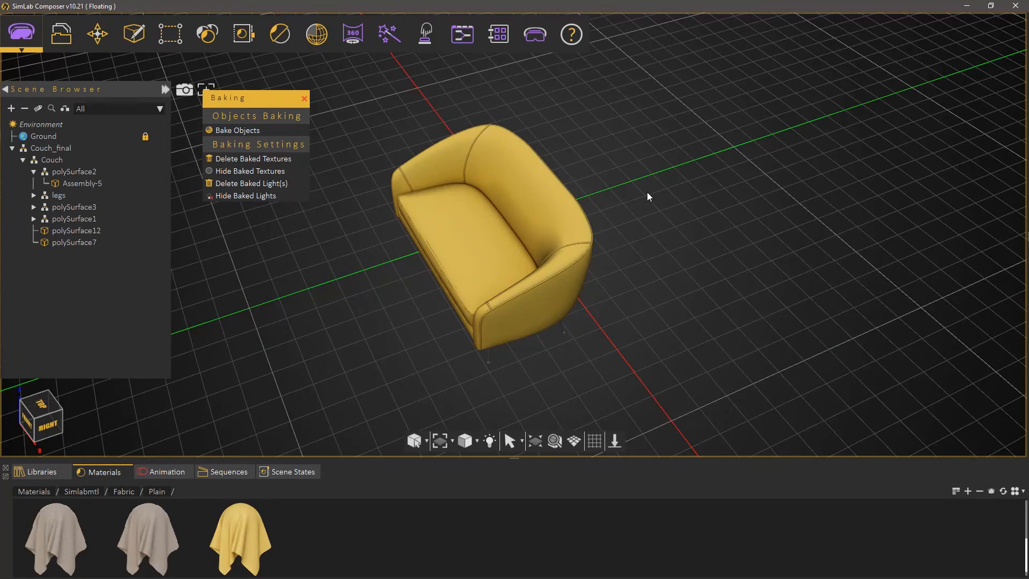
Open the 3D PDF export settings and choose the Interior page template
{"action": "left_click", "coordinate": [61, 33]}
{"action": "mouse_move", "coordinate": [141, 281]}
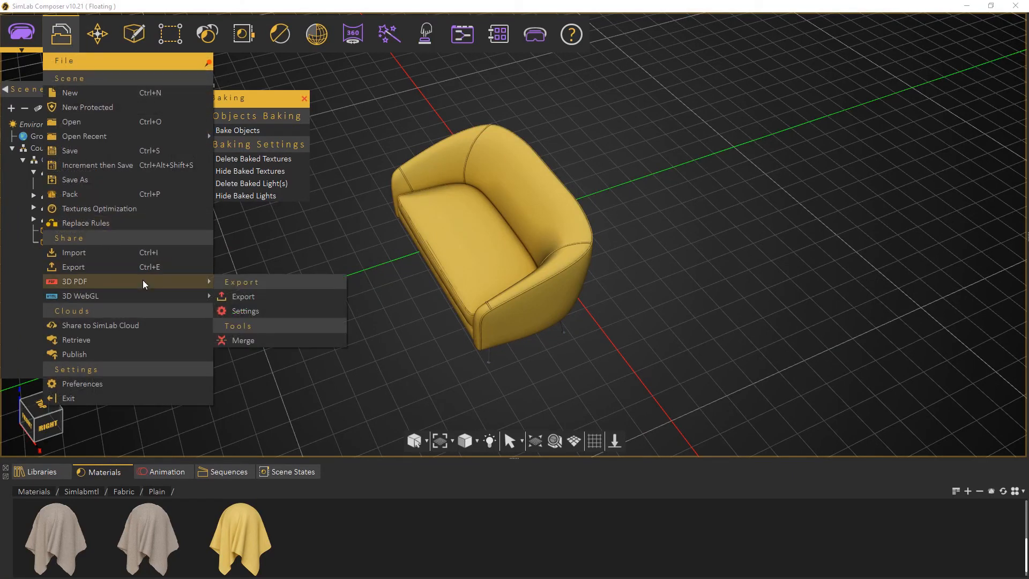
{"action": "left_click", "coordinate": [260, 309]}
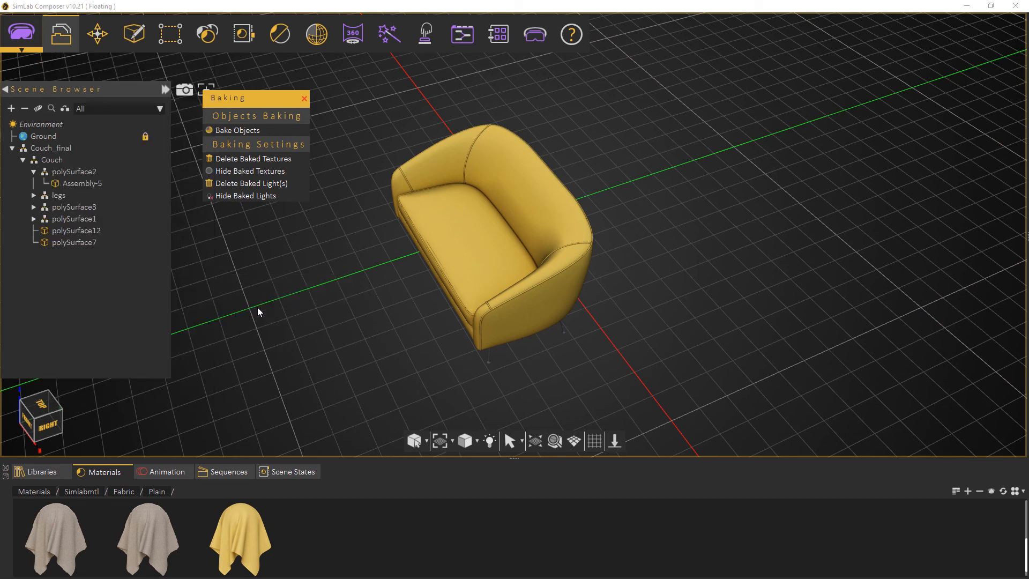
{"action": "left_click", "coordinate": [600, 284]}
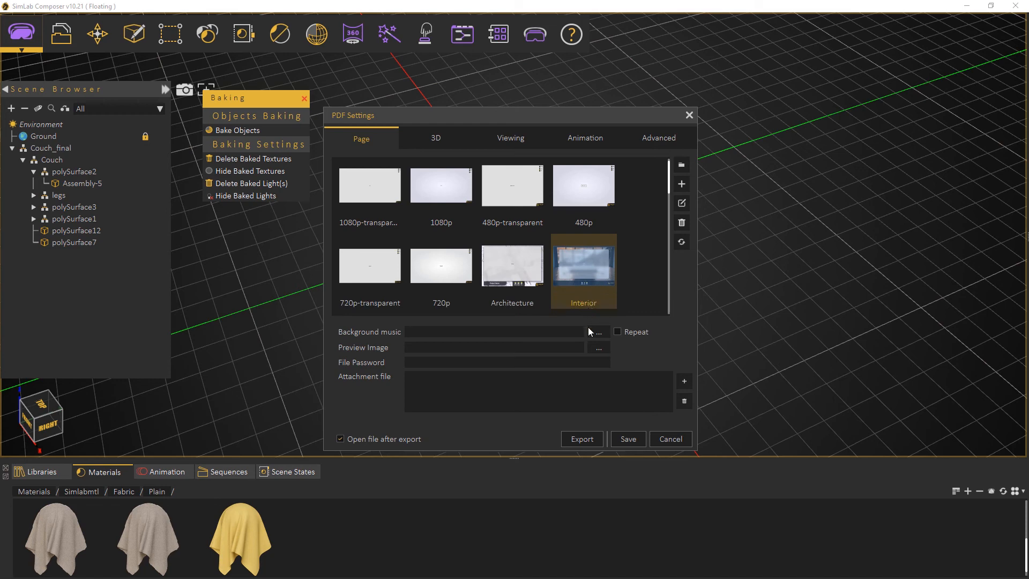
Export the couch to the TextureBaking folder as a 3D PDF named Couch_Baked, with Meter as the unit
{"action": "left_click", "coordinate": [574, 436]}
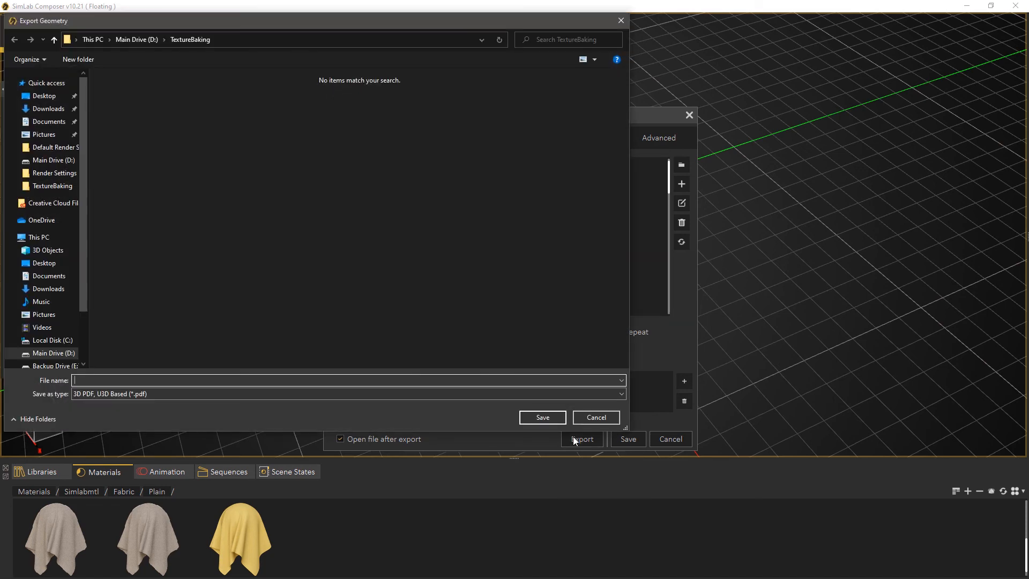
{"action": "type", "text": "Couch_Baked"}
{"action": "key", "text": "Return"}
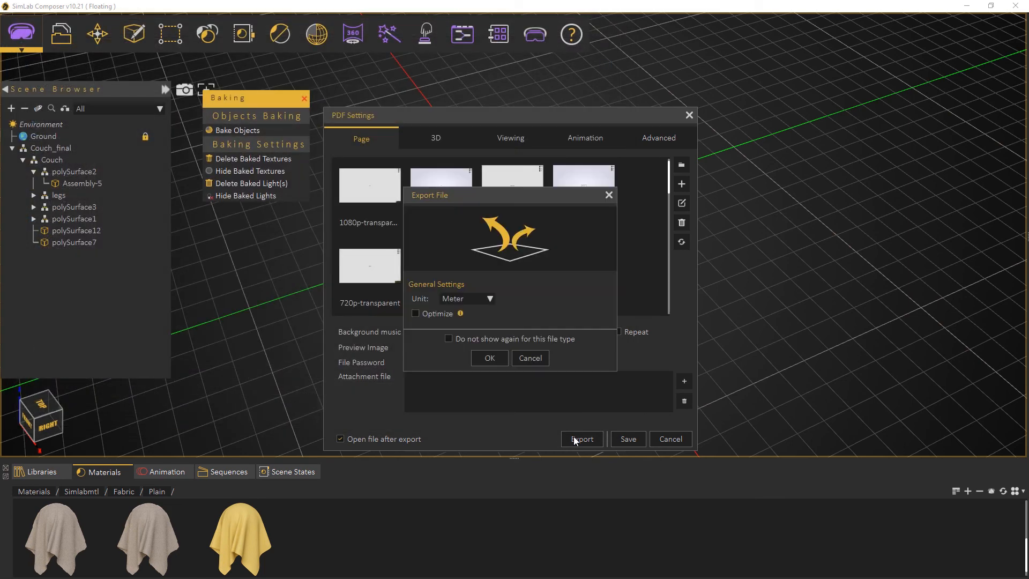
{"action": "left_click", "coordinate": [496, 360]}
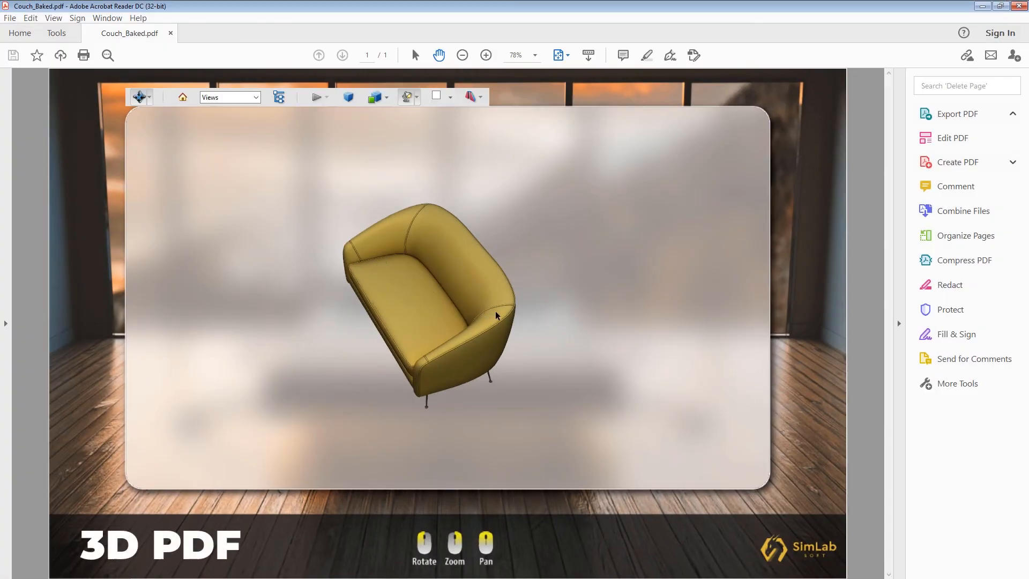
Rotate the baked couch in the exported 3D PDF and in the WebGL page to examine its textures
{"action": "left_click_drag", "start_coordinate": [557, 277], "coordinate": [541, 369]}
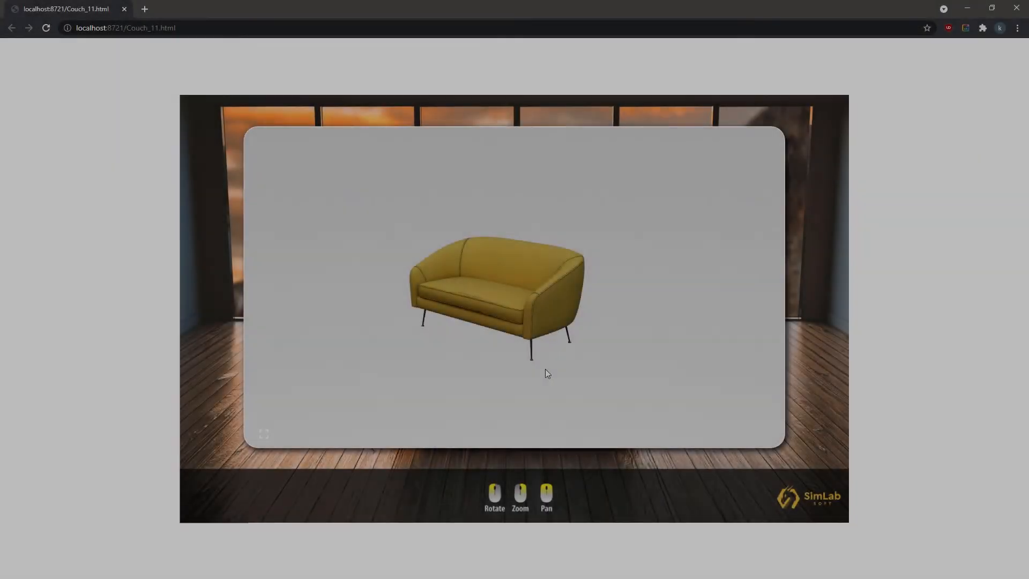
{"action": "mouse_move", "coordinate": [547, 374]}
{"action": "left_mouse_down"}
{"action": "mouse_move", "coordinate": [654, 363]}
{"action": "mouse_move", "coordinate": [540, 368]}
{"action": "mouse_move", "coordinate": [554, 377]}
{"action": "left_mouse_up"}
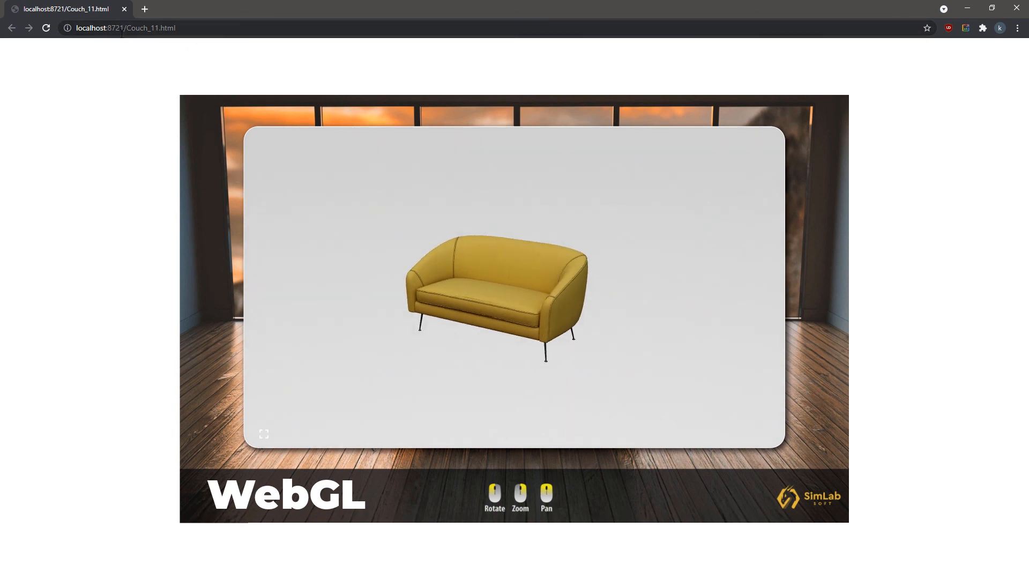